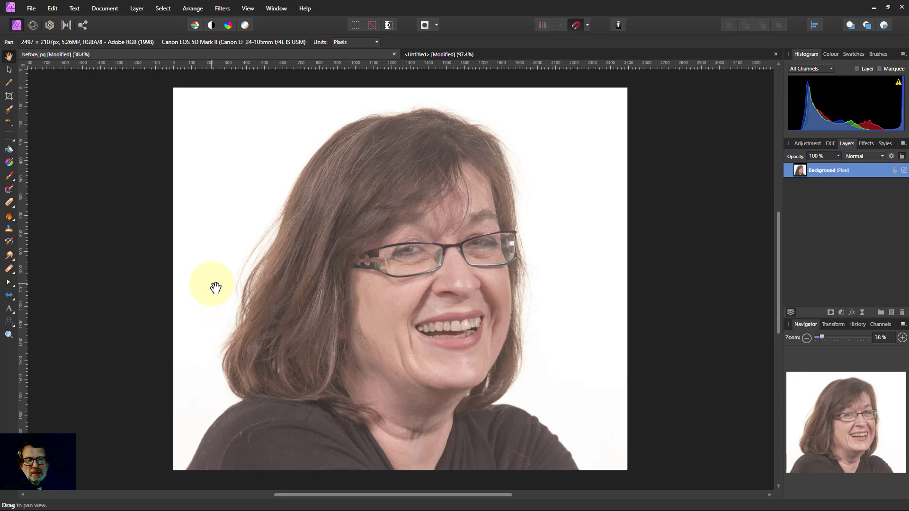
# Pan and zoom the portrait to about 183% around the glasses and eyes.
pyautogui.scroll(1, 438, 249)
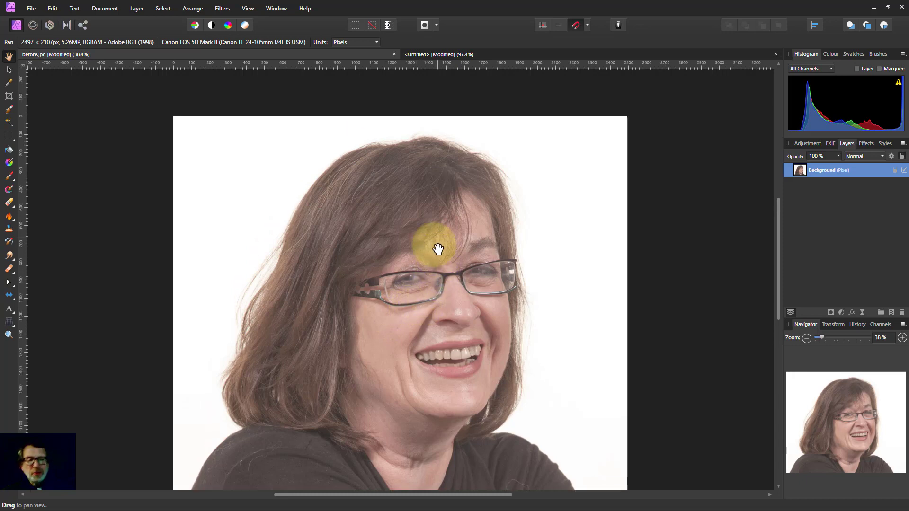
pyautogui.scroll(-1, 417, 265)
pyautogui.scroll(5, 421, 275)
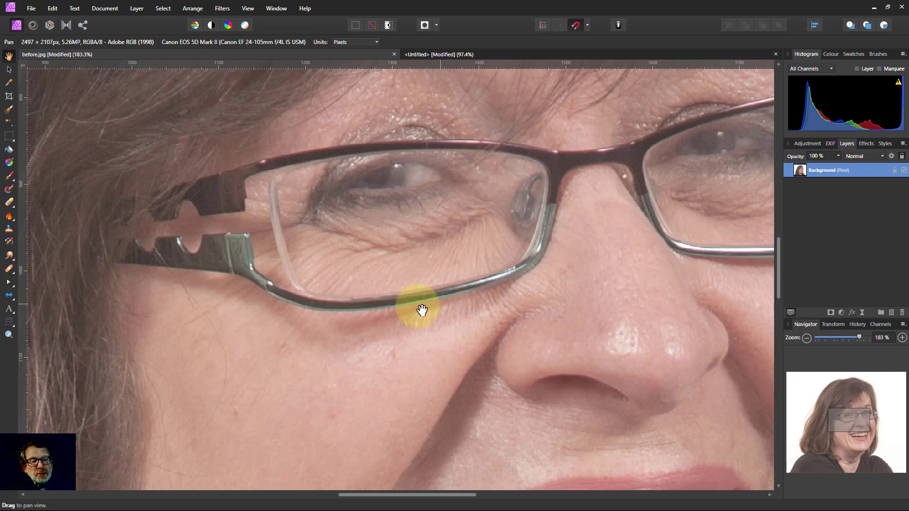
# Try a Clone Brush stroke of cheek skin under the eye, undo it, and fit the whole photo in view.
pyautogui.click(8, 228)
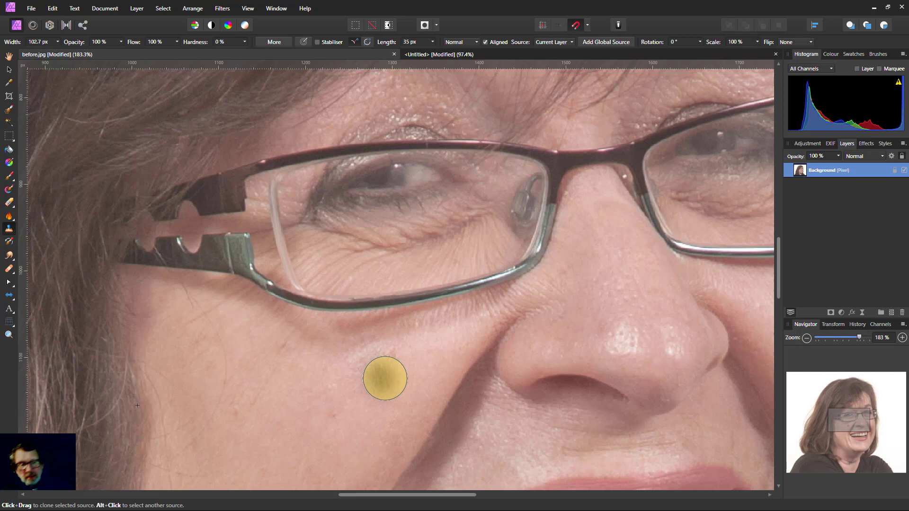
pyautogui.keyDown('alt'); pyautogui.click(373, 380); pyautogui.keyUp('alt')
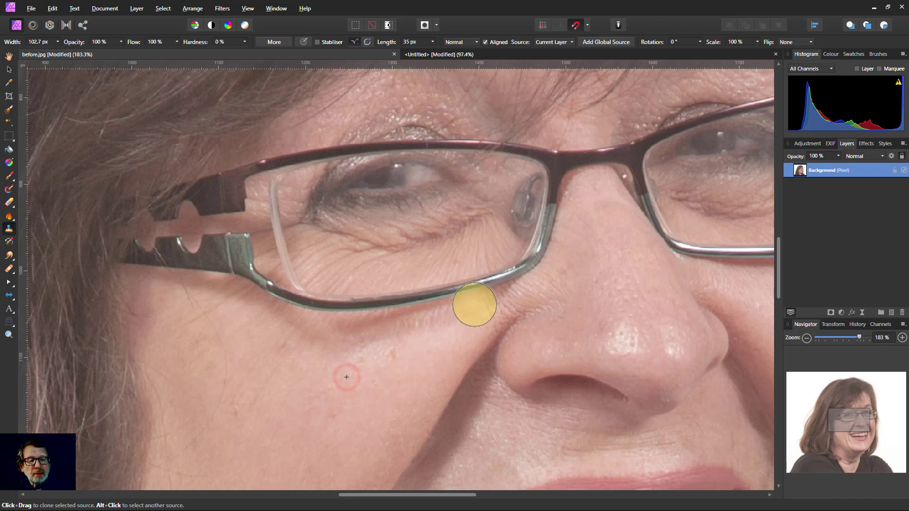
pyautogui.moveTo(485, 310)
pyautogui.mouseDown()
pyautogui.moveTo(354, 337)
pyautogui.moveTo(459, 362)
pyautogui.moveTo(447, 367)
pyautogui.moveTo(345, 350)
pyautogui.moveTo(257, 314)
pyautogui.moveTo(304, 349)
pyautogui.moveTo(444, 344)
pyautogui.moveTo(469, 324)
pyautogui.moveTo(400, 334)
pyautogui.moveTo(413, 350)
pyautogui.moveTo(511, 358)
pyautogui.moveTo(488, 362)
pyautogui.moveTo(442, 320)
pyautogui.moveTo(340, 333)
pyautogui.moveTo(313, 381)
pyautogui.moveTo(315, 400)
pyautogui.moveTo(411, 333)
pyautogui.moveTo(301, 337)
pyautogui.moveTo(346, 378)
pyautogui.moveTo(423, 335)
pyautogui.moveTo(455, 345)
pyautogui.moveTo(396, 351)
pyautogui.moveTo(297, 411)
pyautogui.moveTo(429, 339)
pyautogui.moveTo(355, 343)
pyautogui.mouseUp()
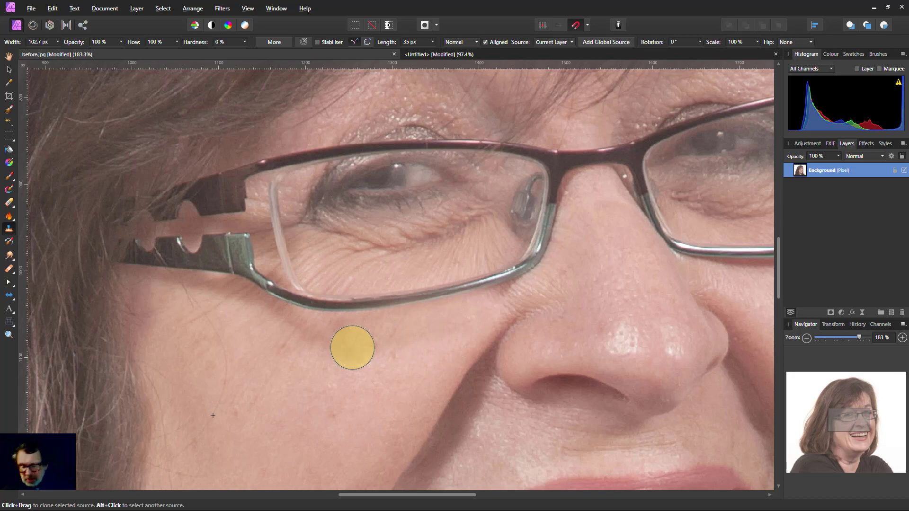
pyautogui.hotkey('ctrl', 'z')
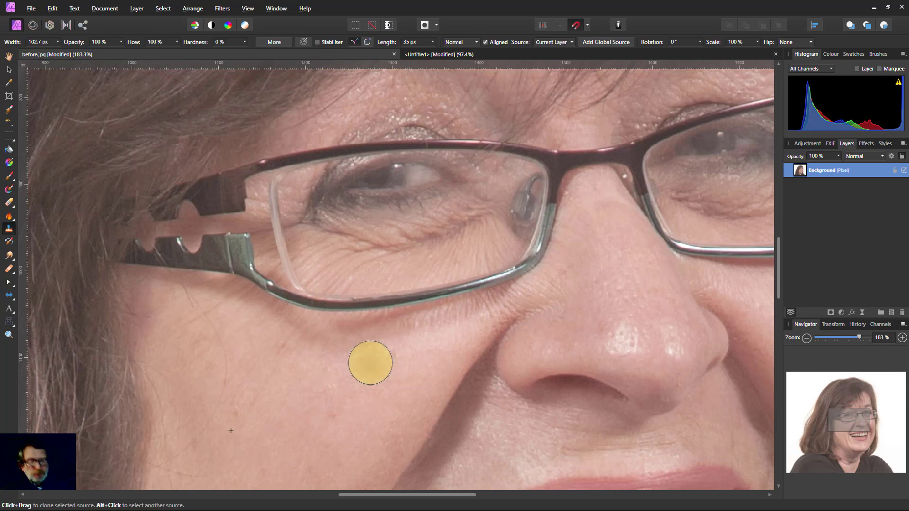
pyautogui.hotkey('ctrl', '0')
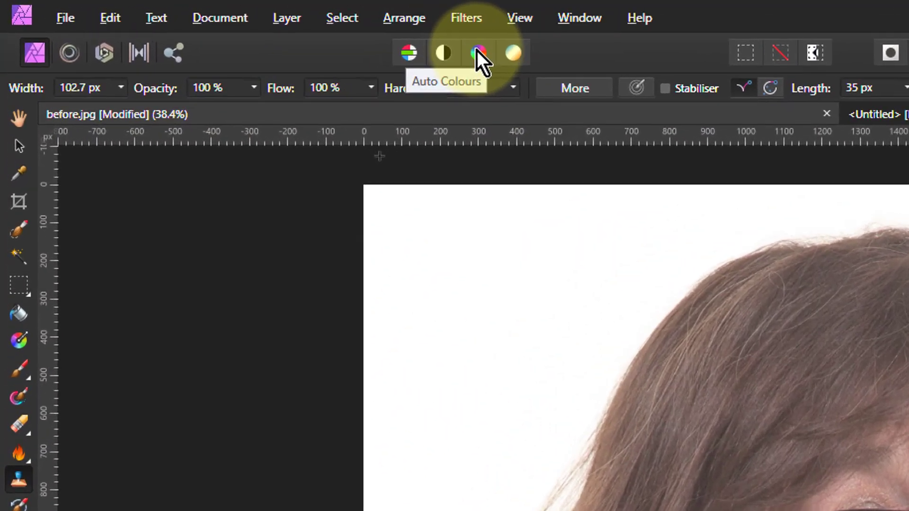
# Open Filters > Frequency Separation, toggle Mirror on and off, and move the preview split across the eyes.
pyautogui.click(419, 15)
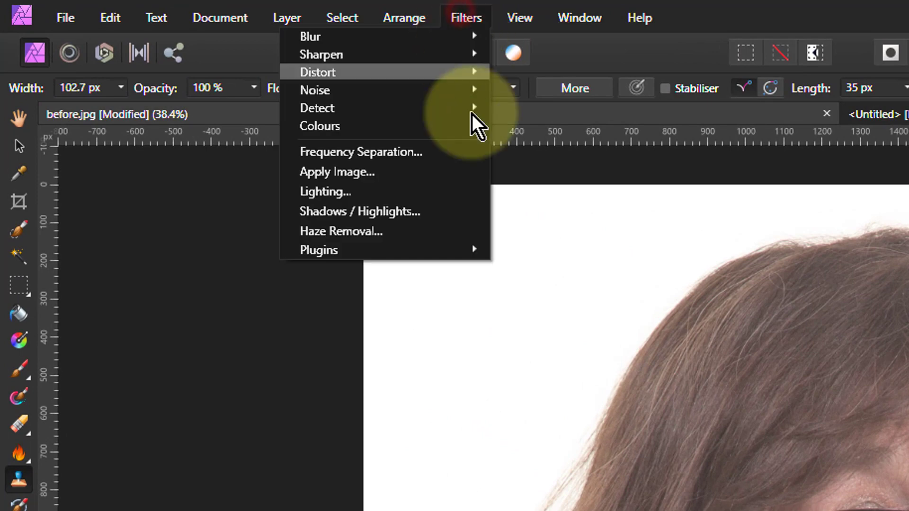
pyautogui.click(435, 151)
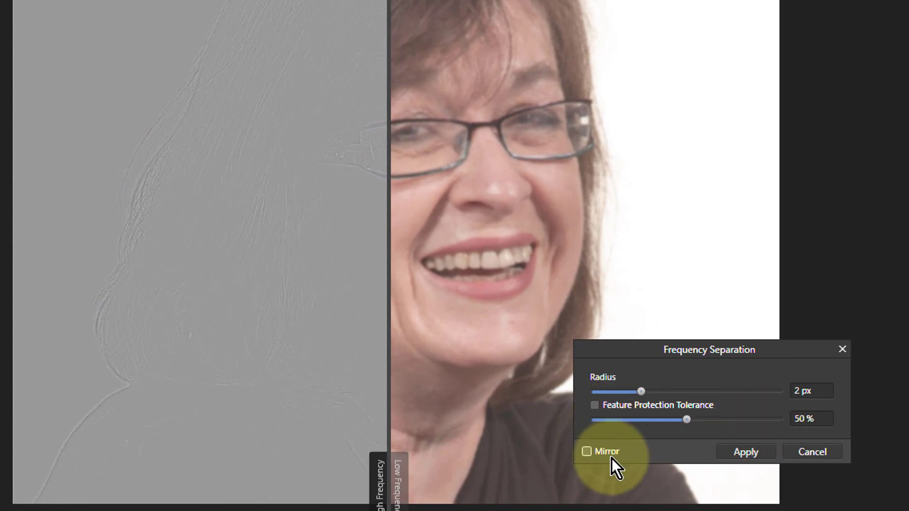
pyautogui.click(586, 453)
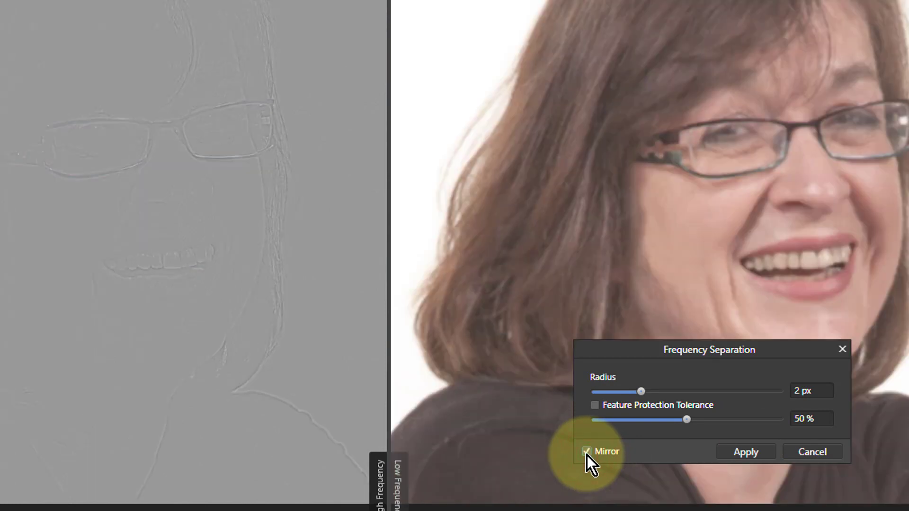
pyautogui.click(587, 453)
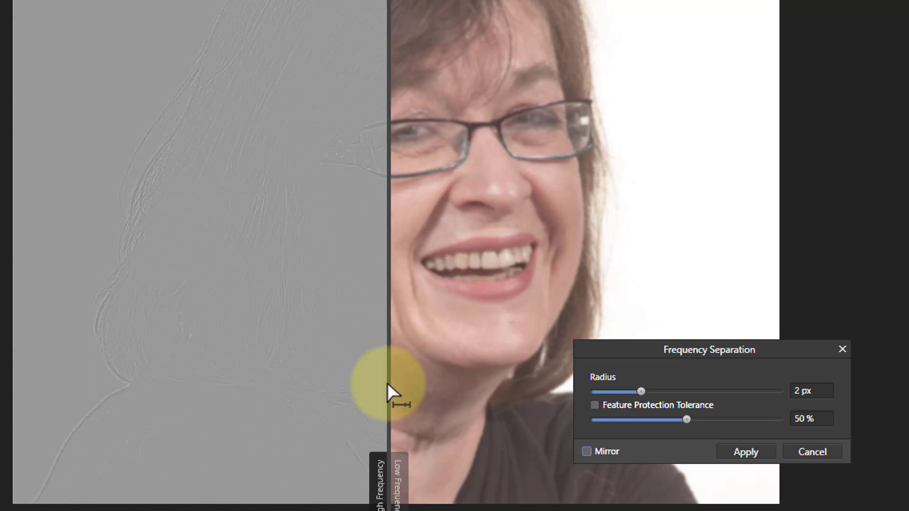
pyautogui.moveTo(389, 384)
pyautogui.mouseDown()
pyautogui.moveTo(424, 388)
pyautogui.moveTo(369, 396)
pyautogui.moveTo(415, 400)
pyautogui.moveTo(393, 402)
pyautogui.mouseUp()
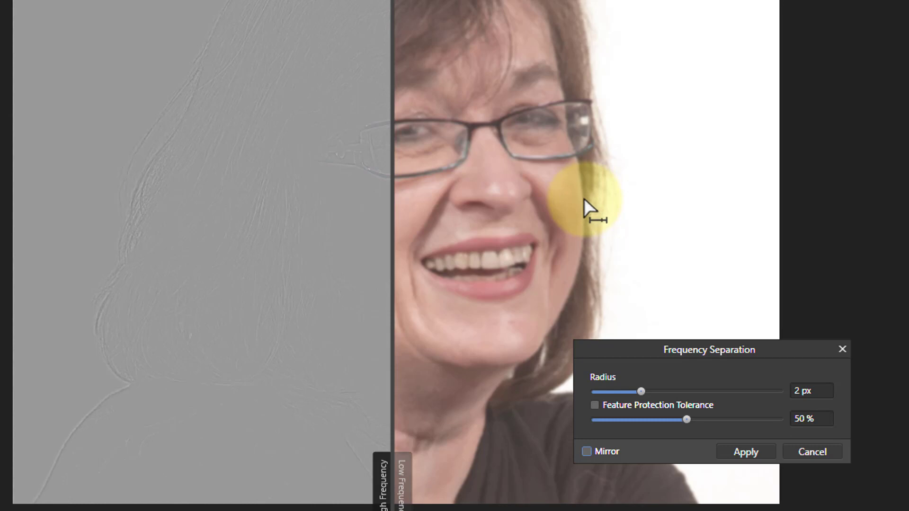
pyautogui.scroll(5, 489, 162)
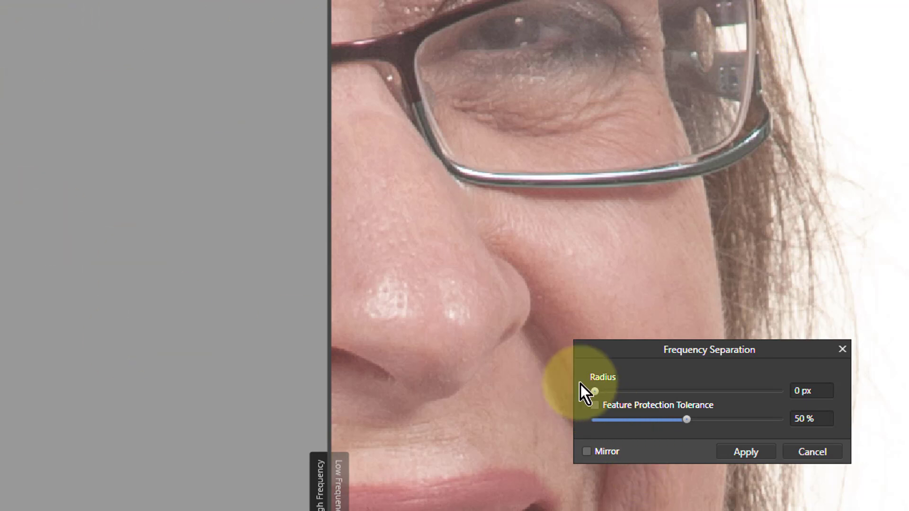
# Sweep the Radius slider between 0 and 100 px, settle on 2.9 px, and widen the High Frequency preview.
pyautogui.moveTo(593, 392); pyautogui.dragTo(785, 393)
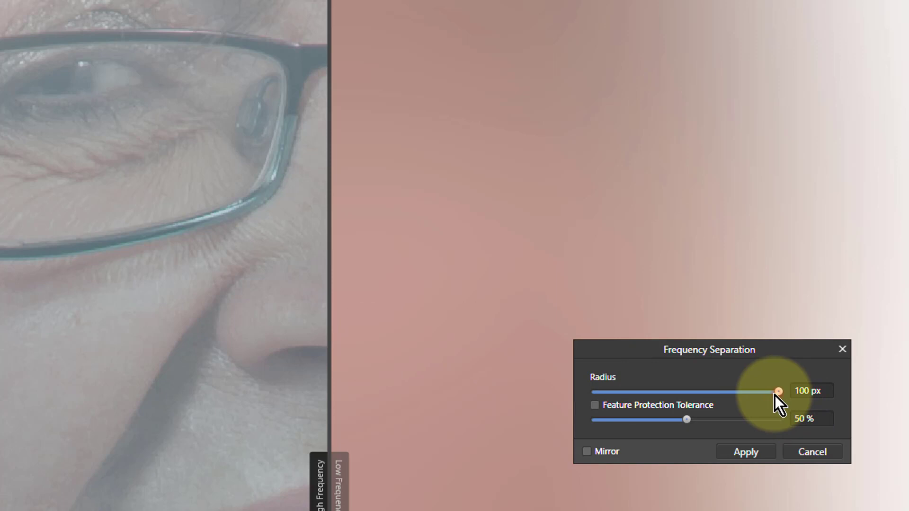
pyautogui.moveTo(779, 391); pyautogui.dragTo(549, 398)
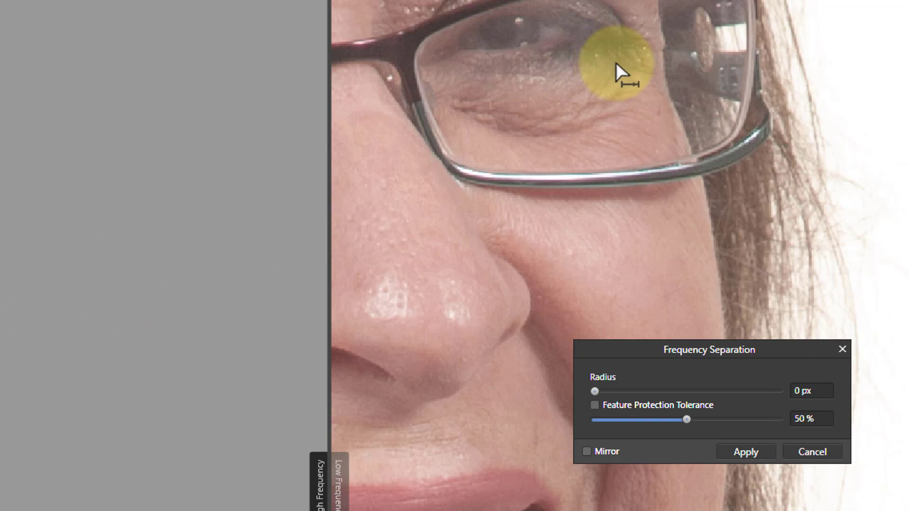
pyautogui.click(595, 393)
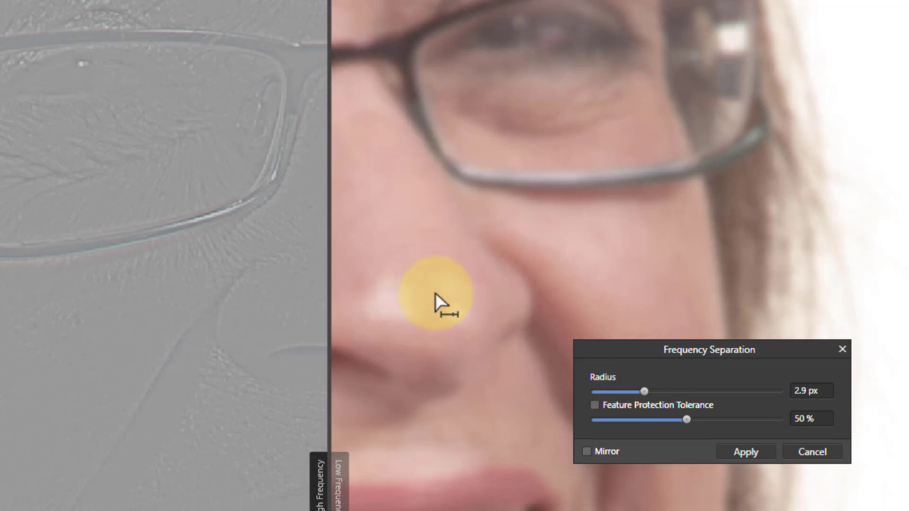
pyautogui.moveTo(328, 317); pyautogui.dragTo(466, 318)
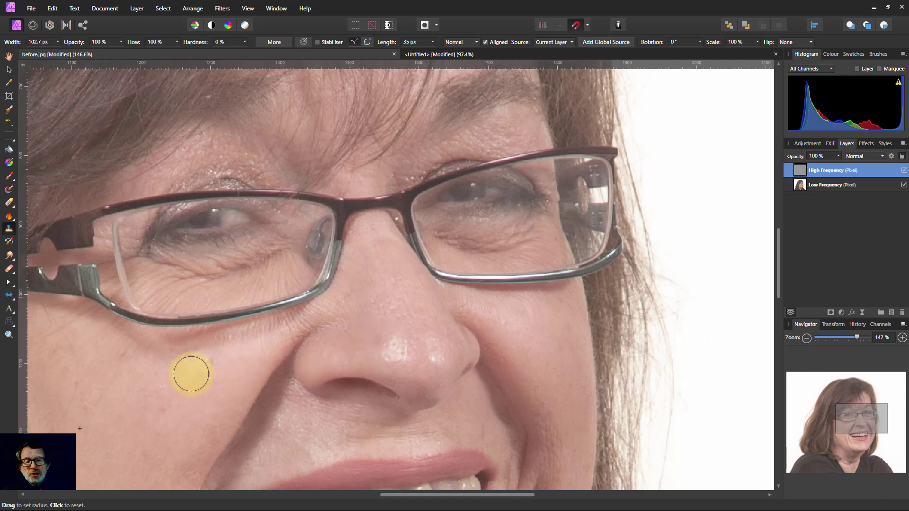
# With High Frequency hidden, clone cheek skin over the nose spot on Low Frequency, then re-show High Frequency.
pyautogui.click(802, 189)
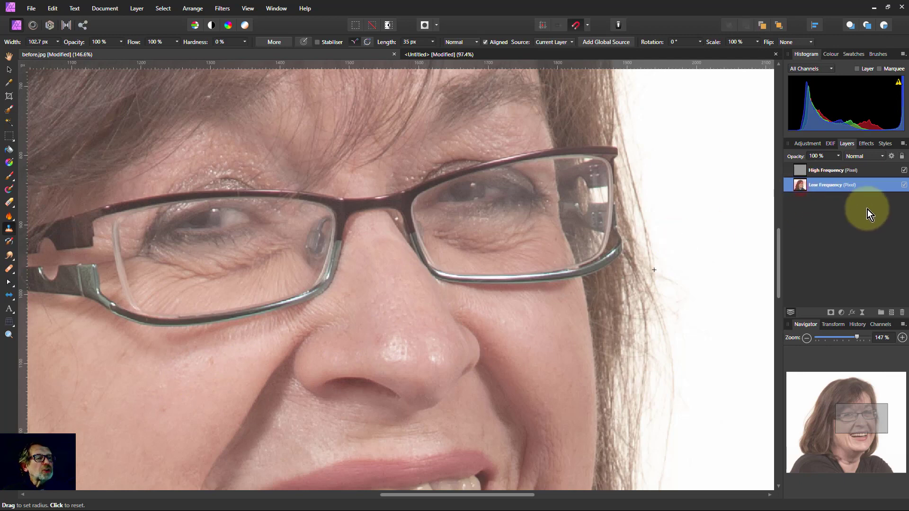
pyautogui.click(905, 170)
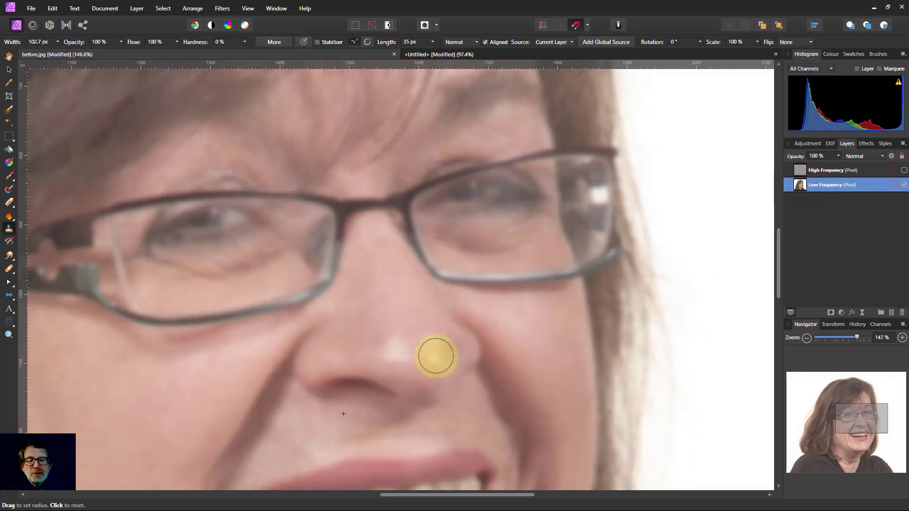
pyautogui.keyDown('alt'); pyautogui.click(217, 374); pyautogui.keyUp('alt')
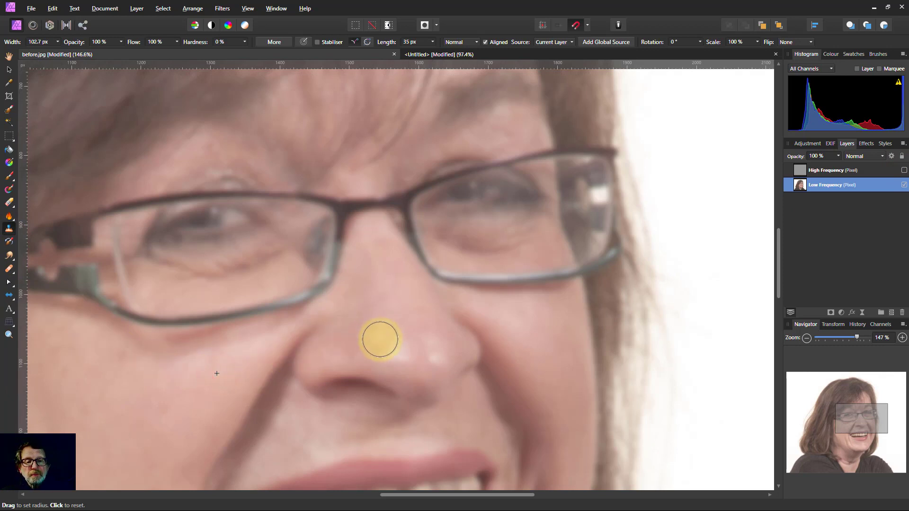
pyautogui.click(381, 344)
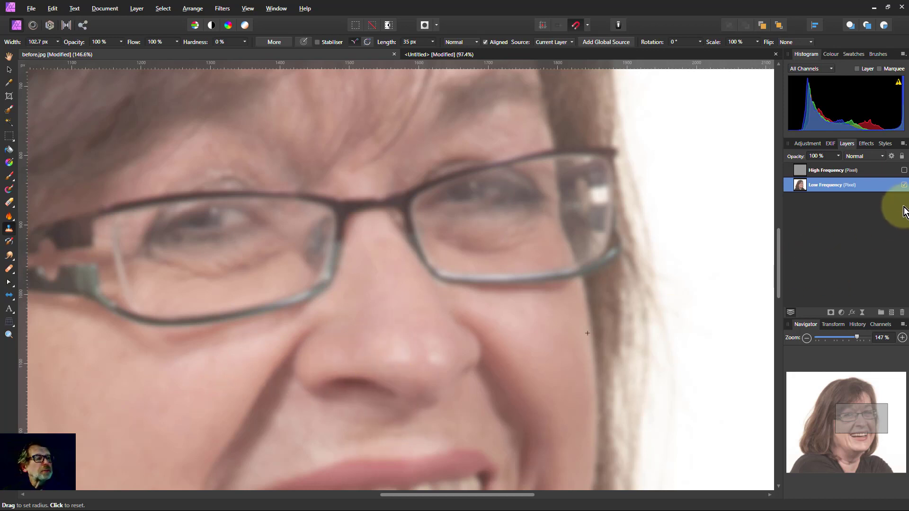
pyautogui.click(904, 170)
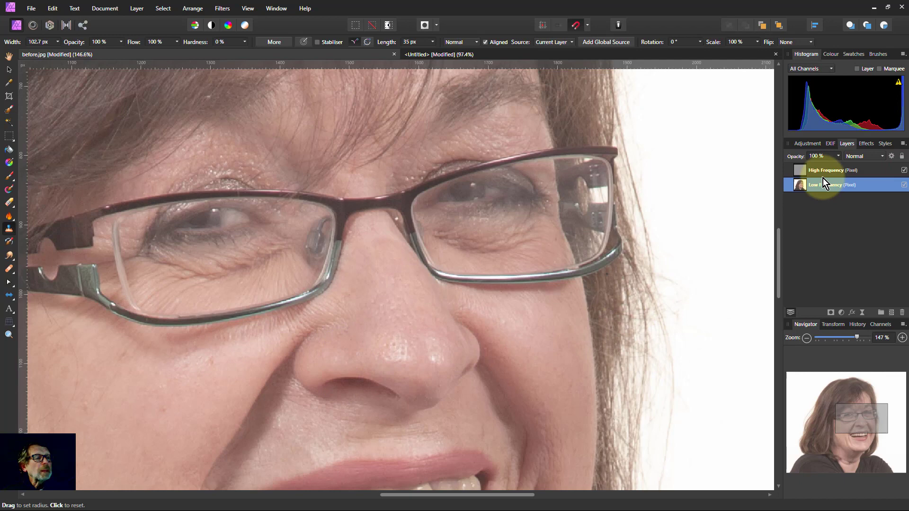
# Select High Frequency, hide Low Frequency, and clone nose-bridge texture over the nose pores.
pyautogui.click(799, 169)
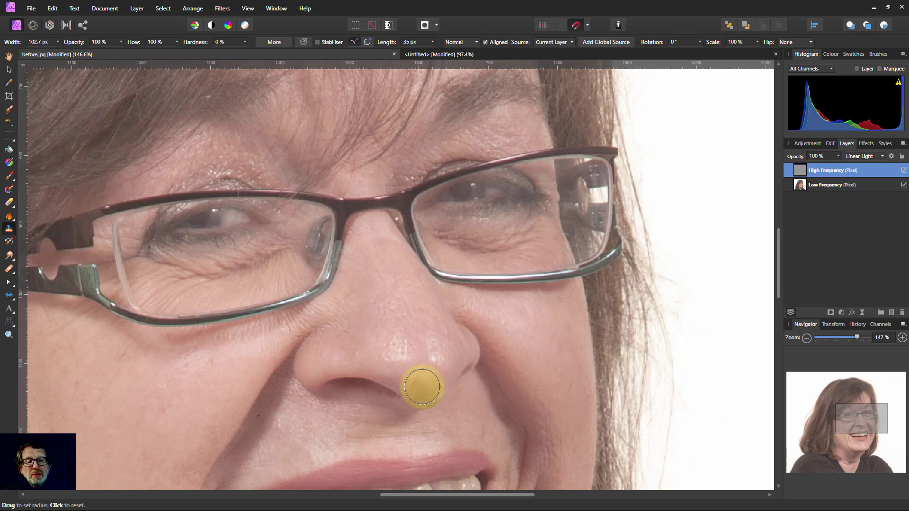
pyautogui.click(904, 185)
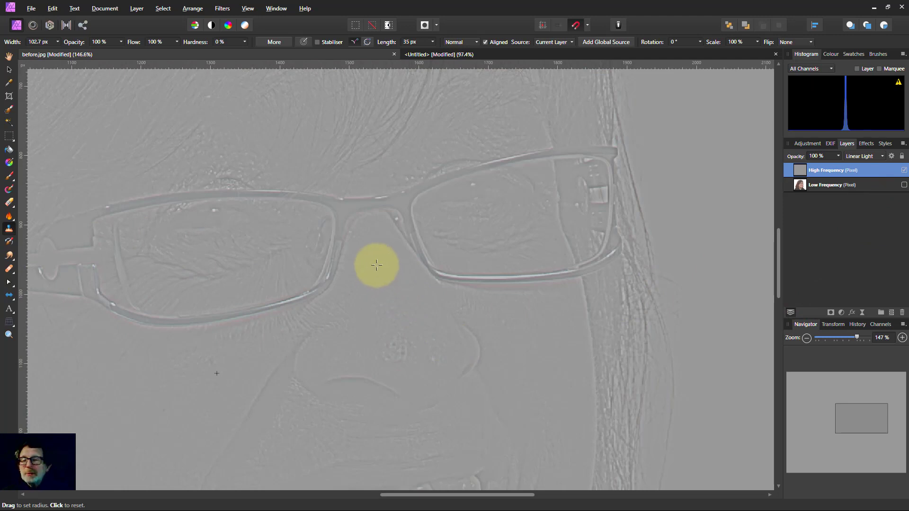
pyautogui.keyDown('alt'); pyautogui.click(376, 265); pyautogui.keyUp('alt')
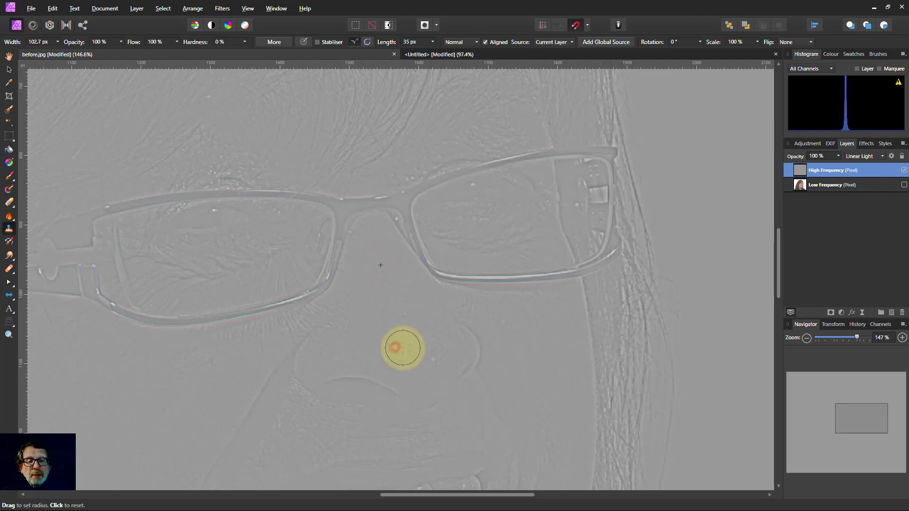
pyautogui.moveTo(392, 346)
pyautogui.mouseDown()
pyautogui.moveTo(387, 319)
pyautogui.moveTo(412, 339)
pyautogui.moveTo(410, 349)
pyautogui.moveTo(386, 349)
pyautogui.mouseUp()
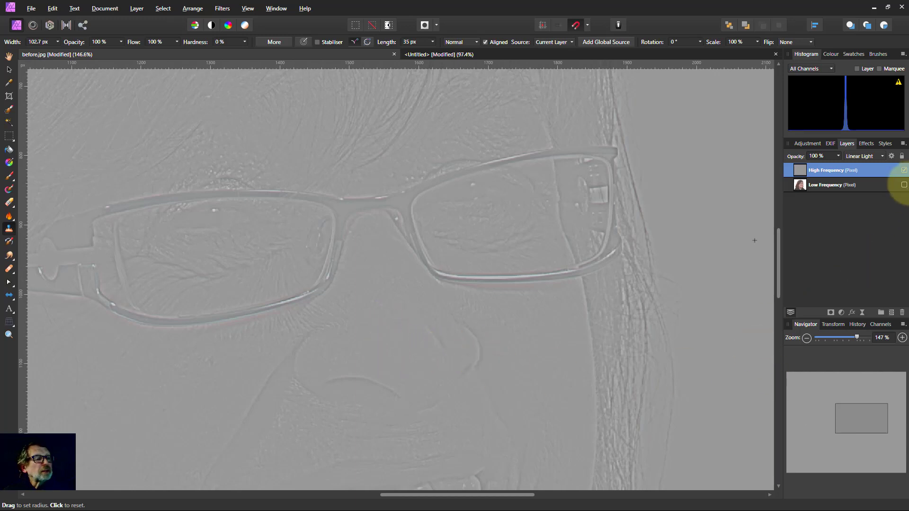
# Show Low Frequency again and keep cloning smooth texture over the nostril and across the nose.
pyautogui.click(905, 185)
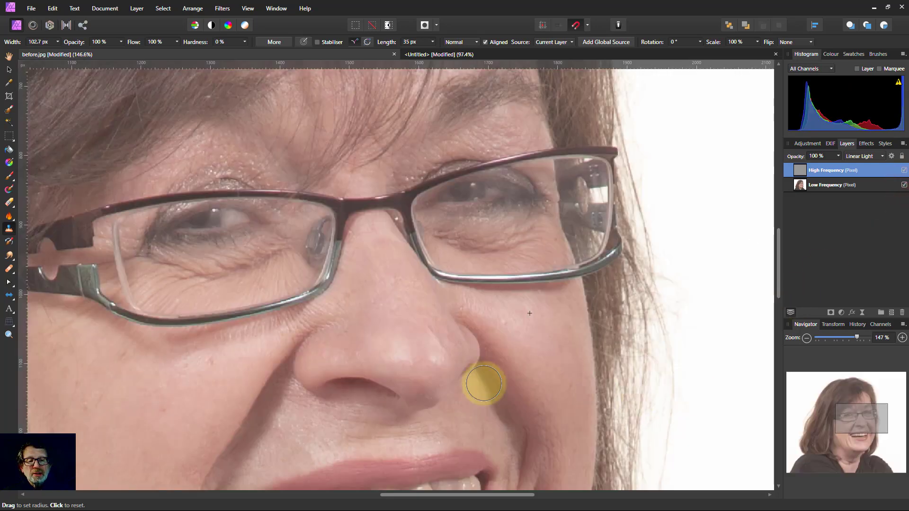
pyautogui.moveTo(389, 347)
pyautogui.mouseDown()
pyautogui.moveTo(434, 352)
pyautogui.moveTo(373, 380)
pyautogui.moveTo(356, 336)
pyautogui.moveTo(400, 355)
pyautogui.mouseUp()
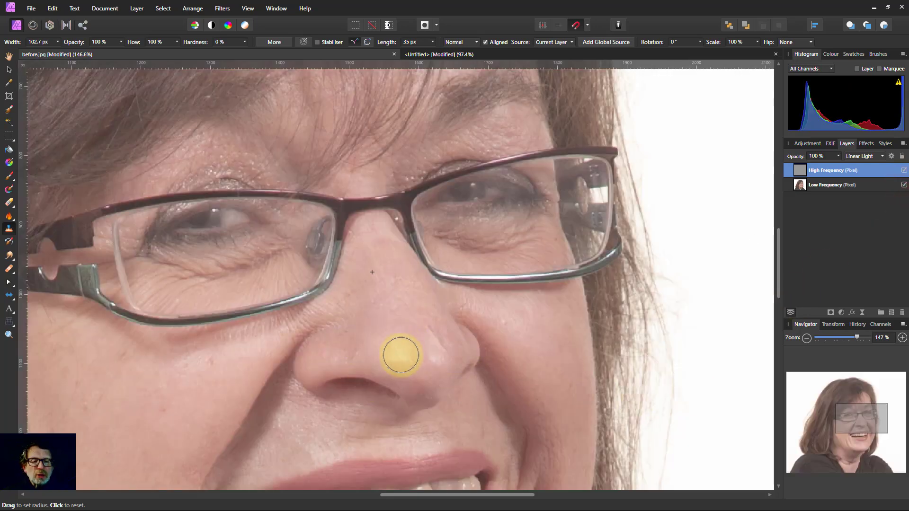
pyautogui.moveTo(426, 326); pyautogui.dragTo(410, 341)
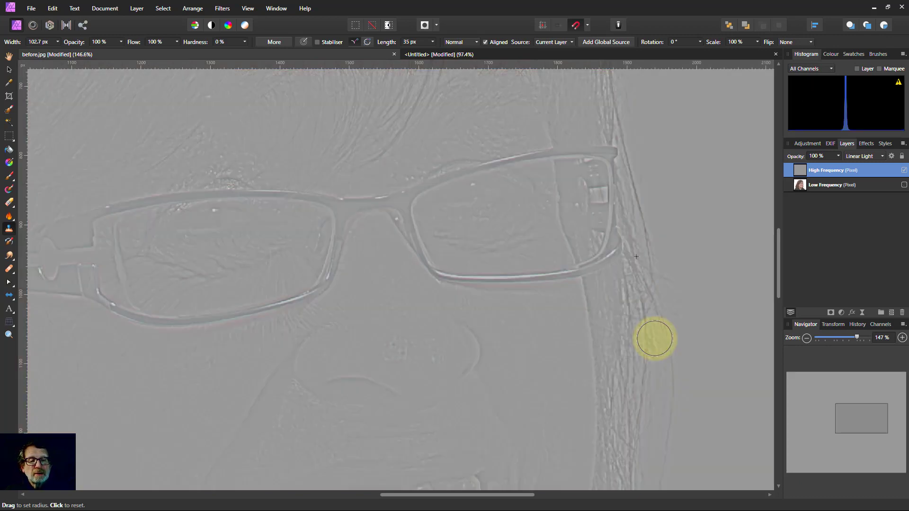
# Re-show Low Frequency, switch to the Healing Brush, sample the nose bridge, and heal the nose pores.
pyautogui.click(904, 185)
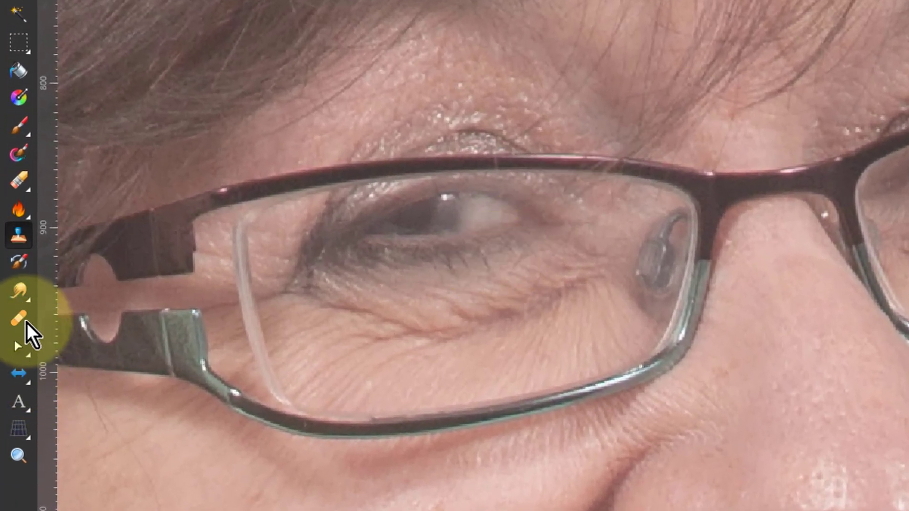
pyautogui.click(18, 320)
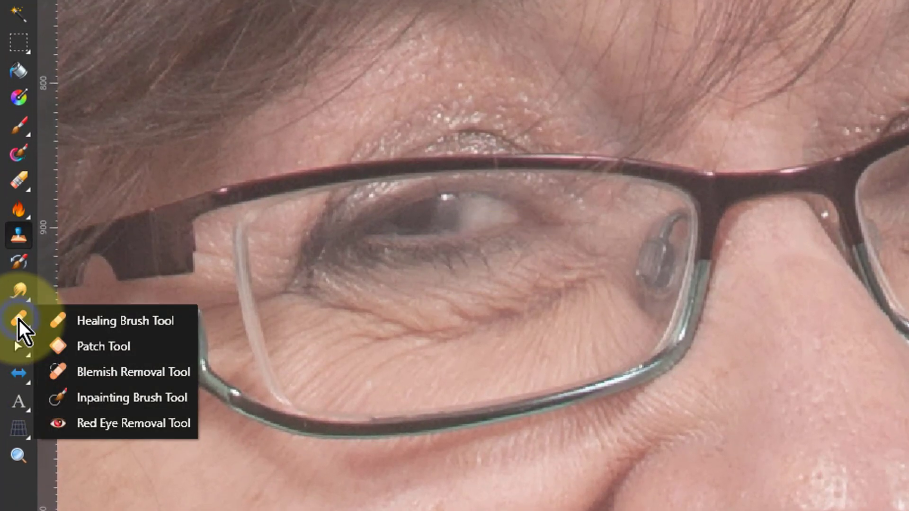
pyautogui.click(114, 322)
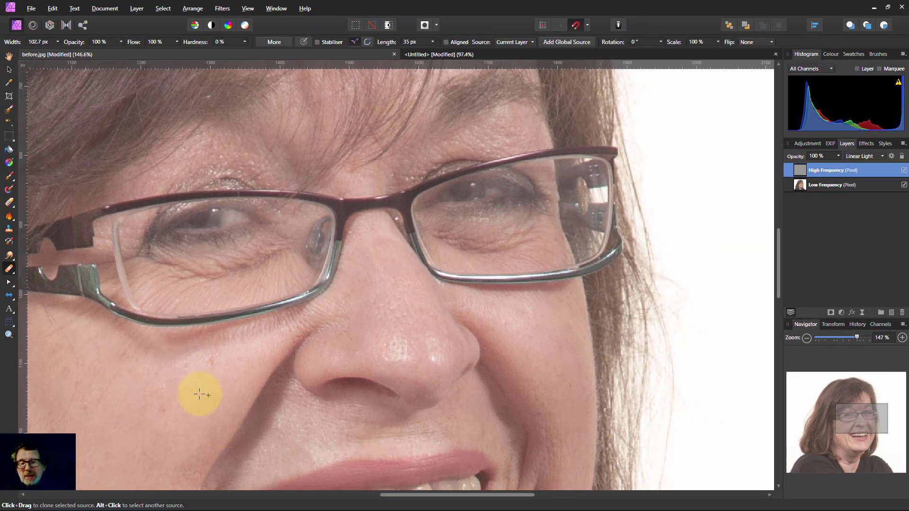
pyautogui.keyDown('alt'); pyautogui.click(200, 392); pyautogui.keyUp('alt')
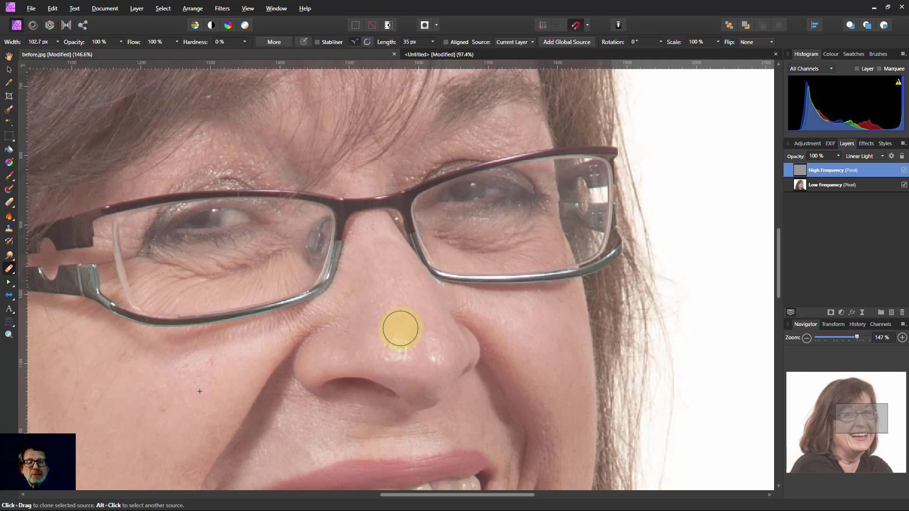
pyautogui.keyDown('alt'); pyautogui.click(384, 268); pyautogui.keyUp('alt')
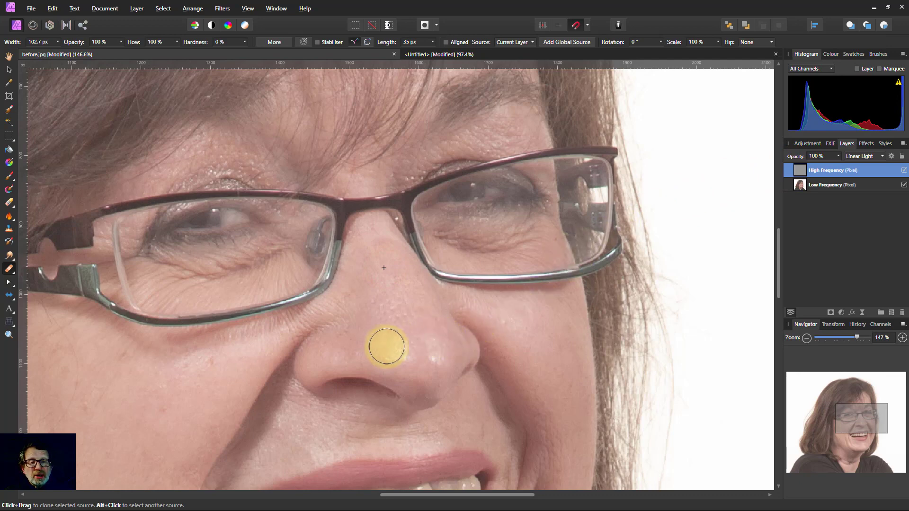
pyautogui.moveTo(402, 343)
pyautogui.mouseDown()
pyautogui.moveTo(400, 318)
pyautogui.moveTo(405, 332)
pyautogui.moveTo(386, 336)
pyautogui.mouseUp()
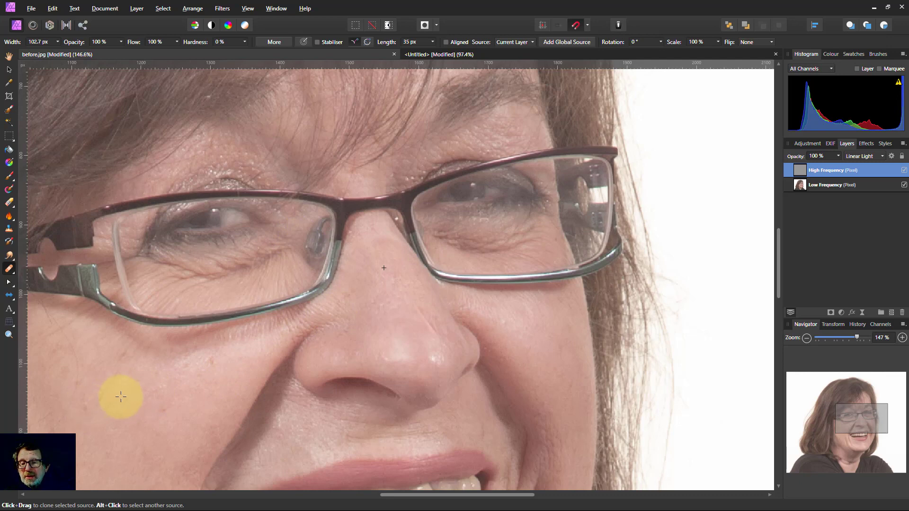
# Using cheek skin, heal the nose crease, the wrinkles under the left eye, and a small nose spot.
pyautogui.keyDown('alt'); pyautogui.click(220, 396); pyautogui.keyUp('alt')
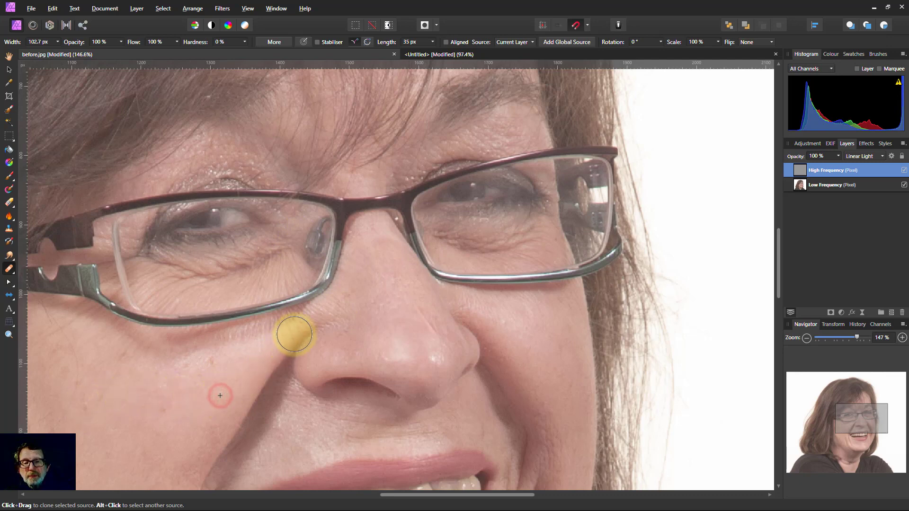
pyautogui.moveTo(317, 313); pyautogui.dragTo(161, 350)
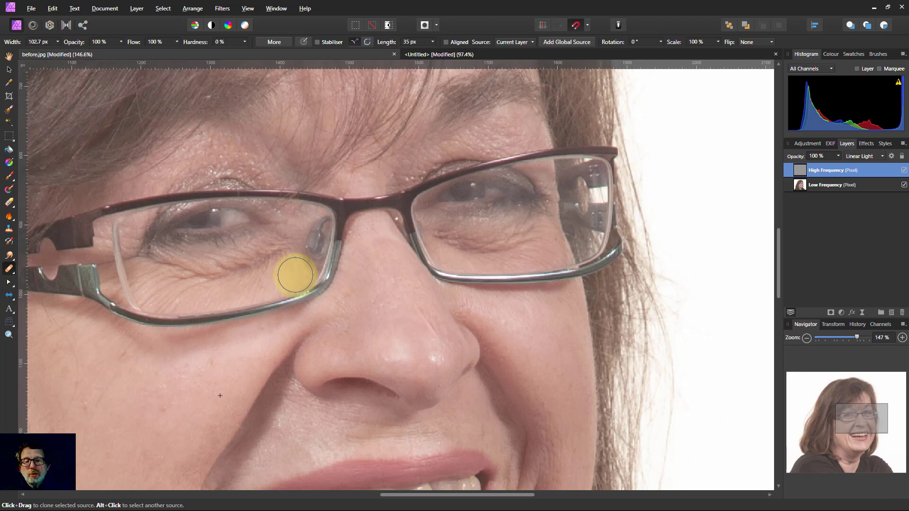
pyautogui.moveTo(287, 279); pyautogui.dragTo(154, 287)
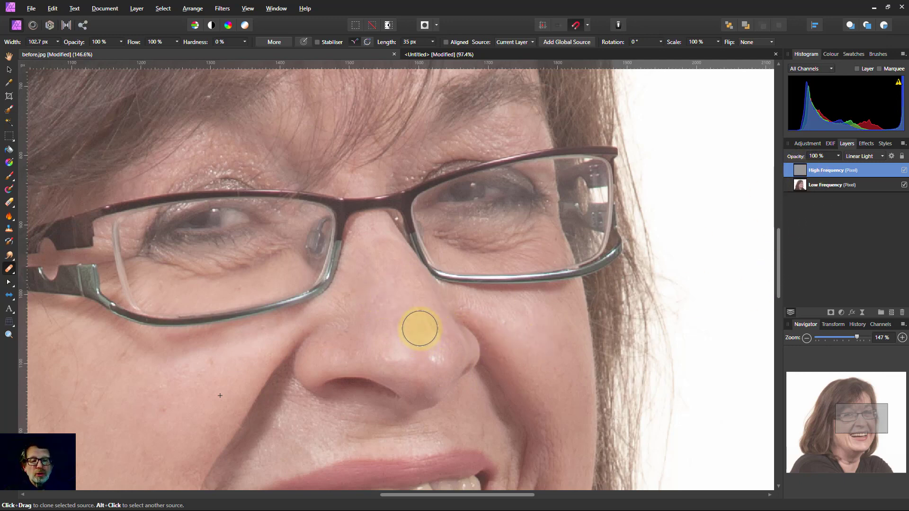
pyautogui.click(419, 318)
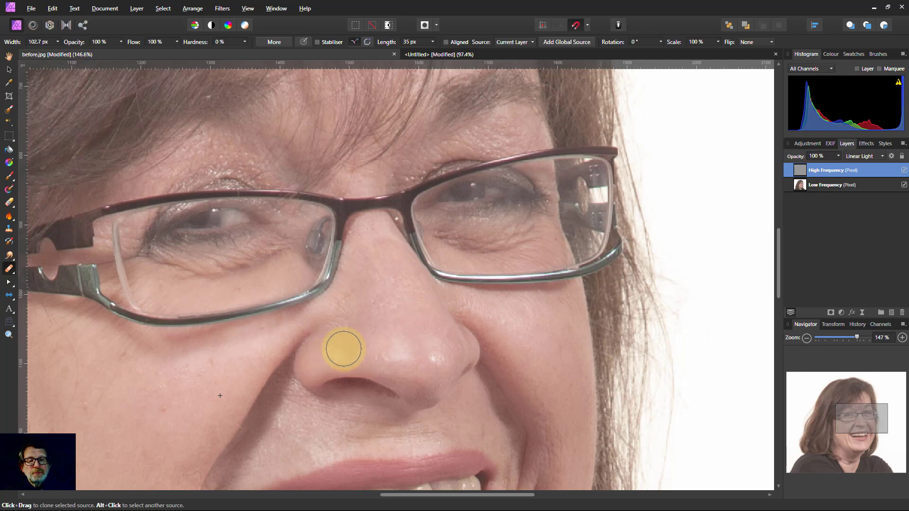